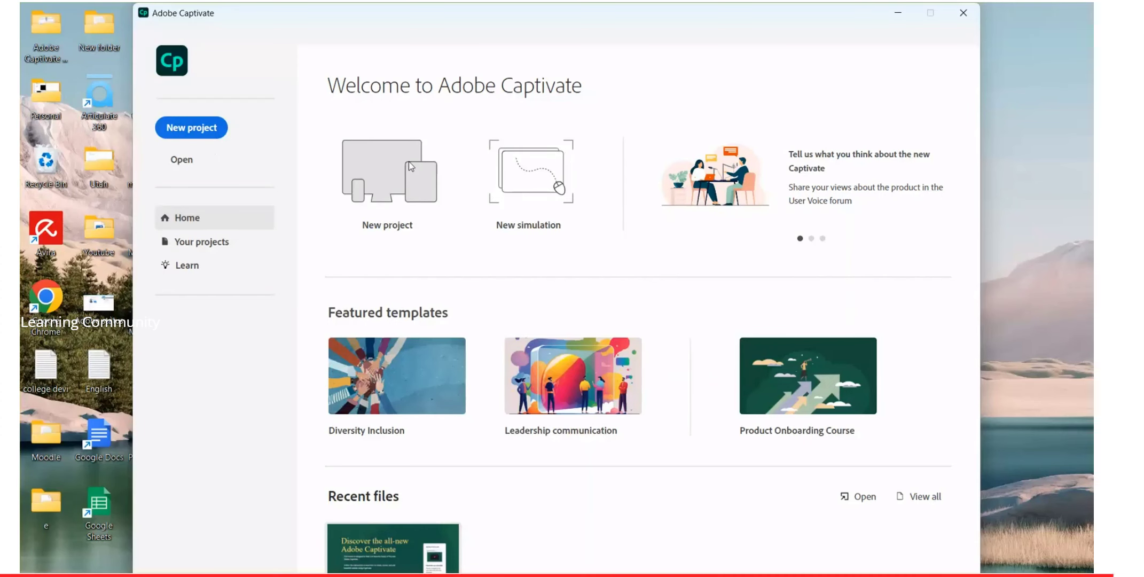
Create a new blank Captivate project from the Welcome screen
left_click(408, 161)
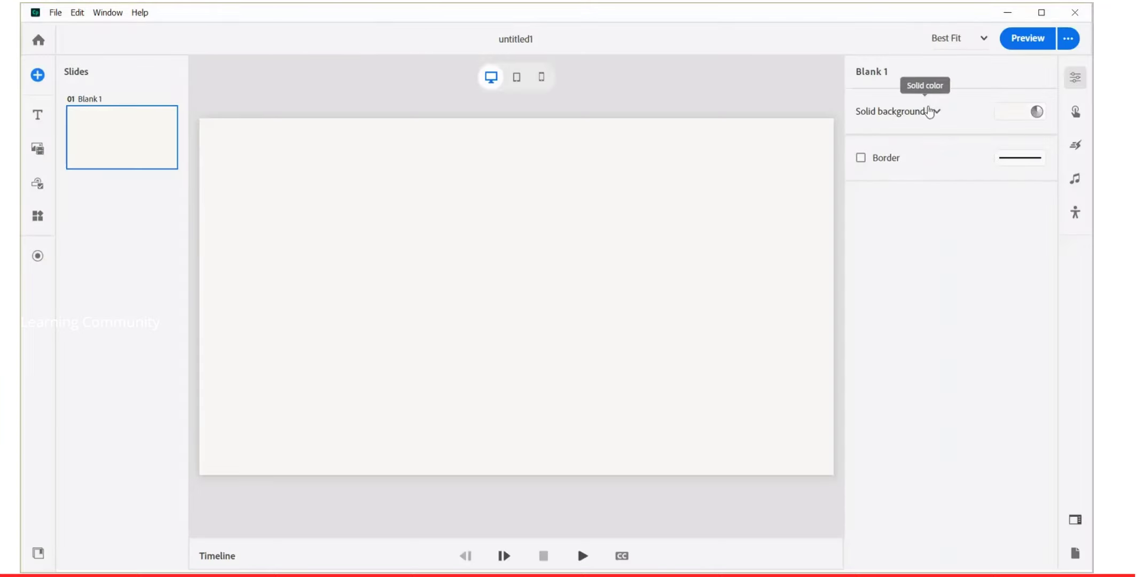
Set the solid slide background colour to off-white
left_click(938, 113)
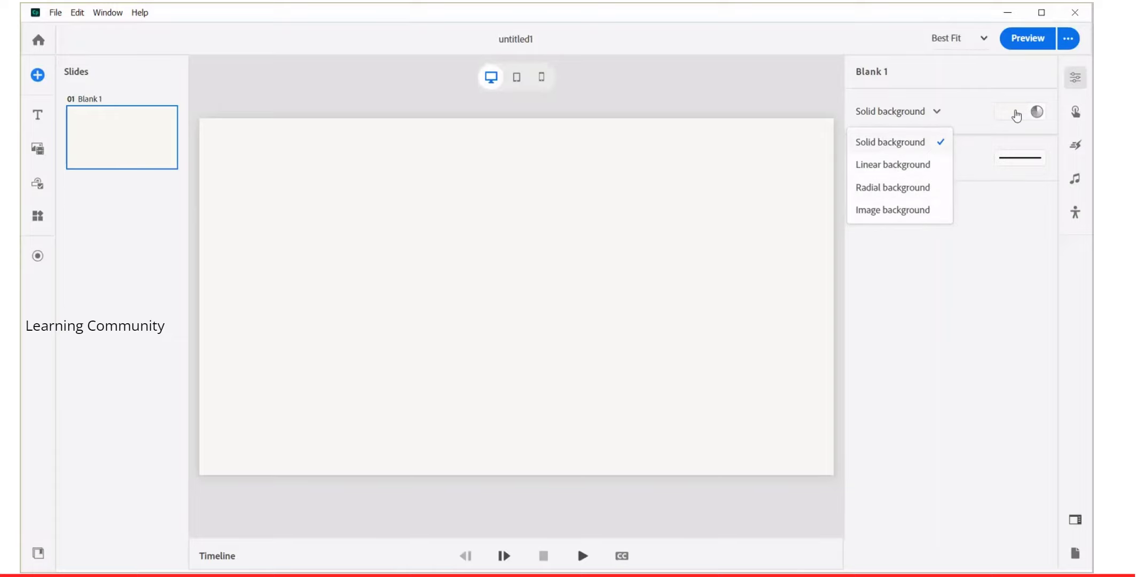
left_click(1015, 114)
left_click(939, 186)
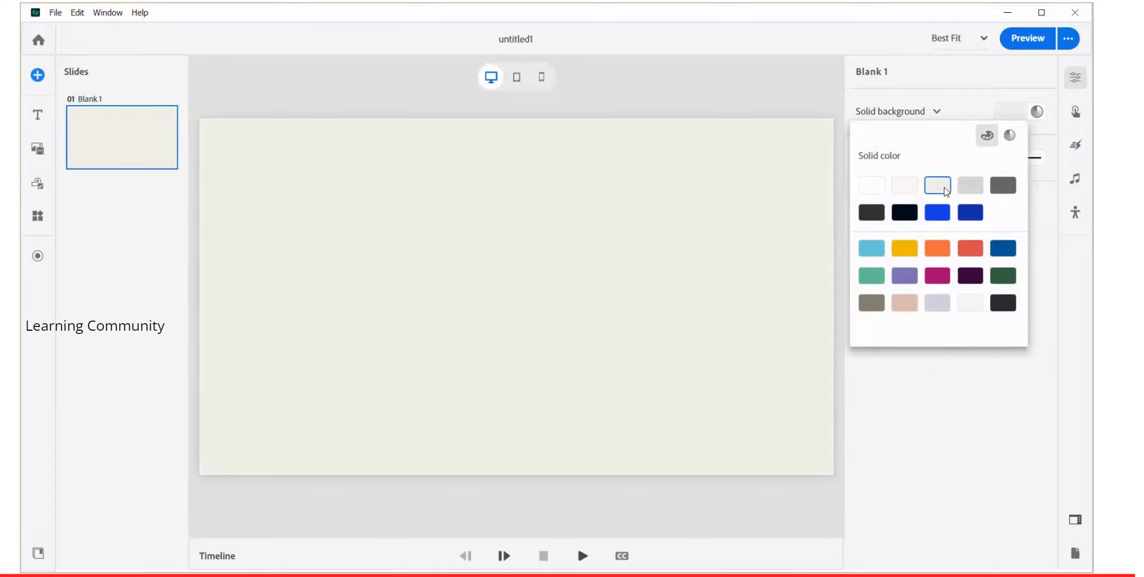
left_click(967, 105)
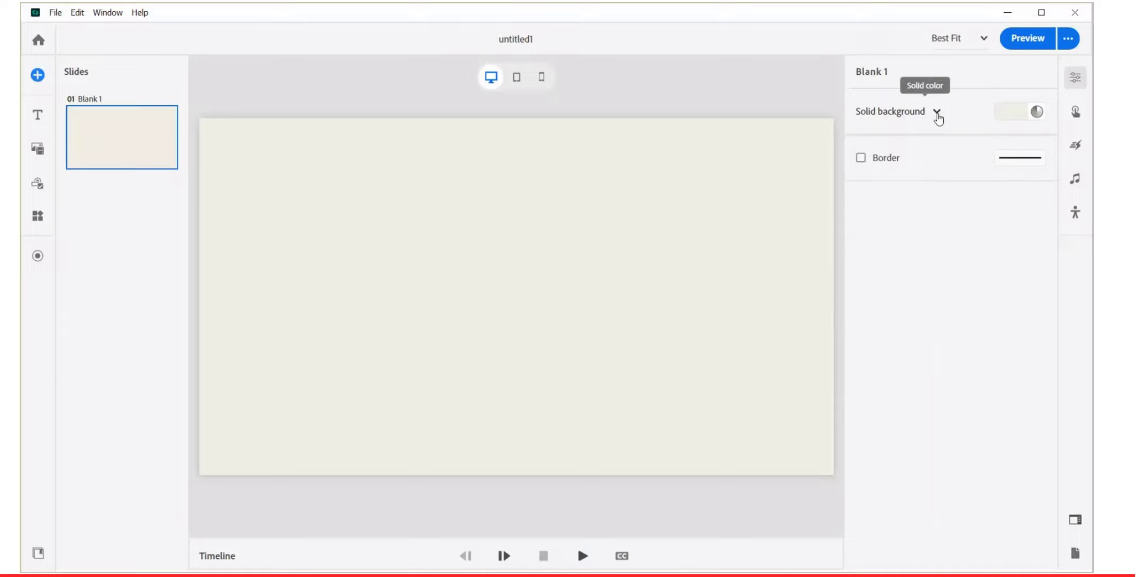
Switch the slide background to a linear gradient, then to a radial gradient
left_click(937, 113)
left_click(916, 167)
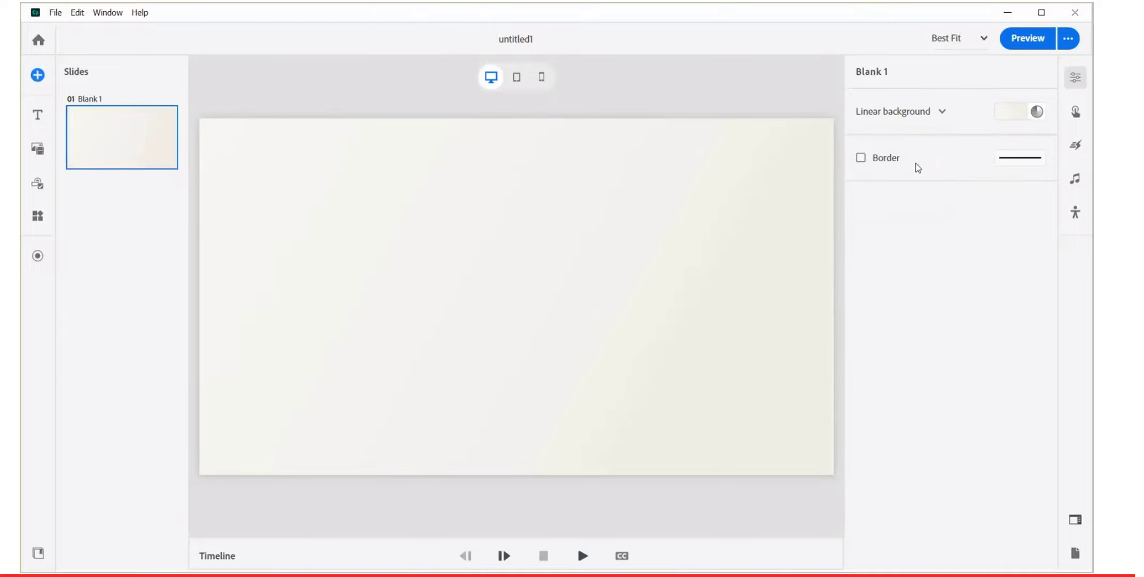
left_click(926, 116)
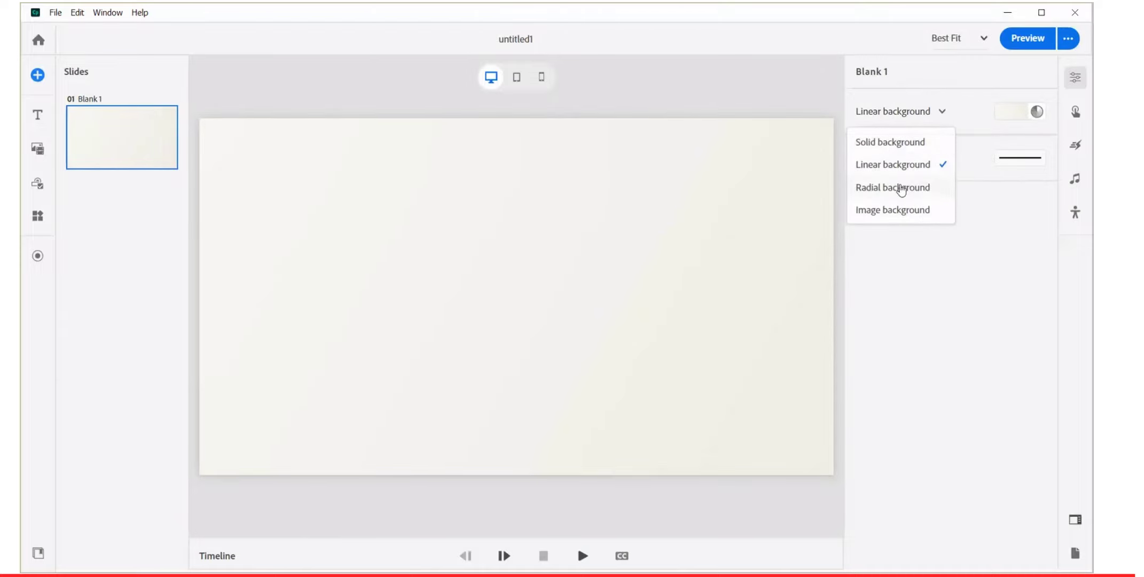
left_click(902, 187)
left_click(920, 123)
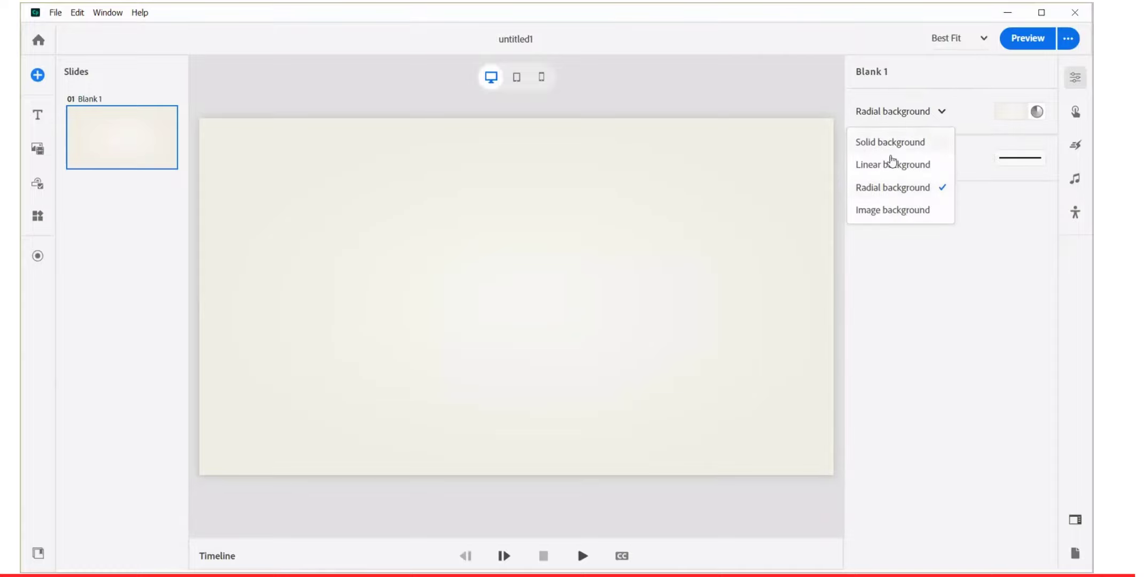
Apply the pink geometric image from the built-in Assets as the slide background
left_click(883, 213)
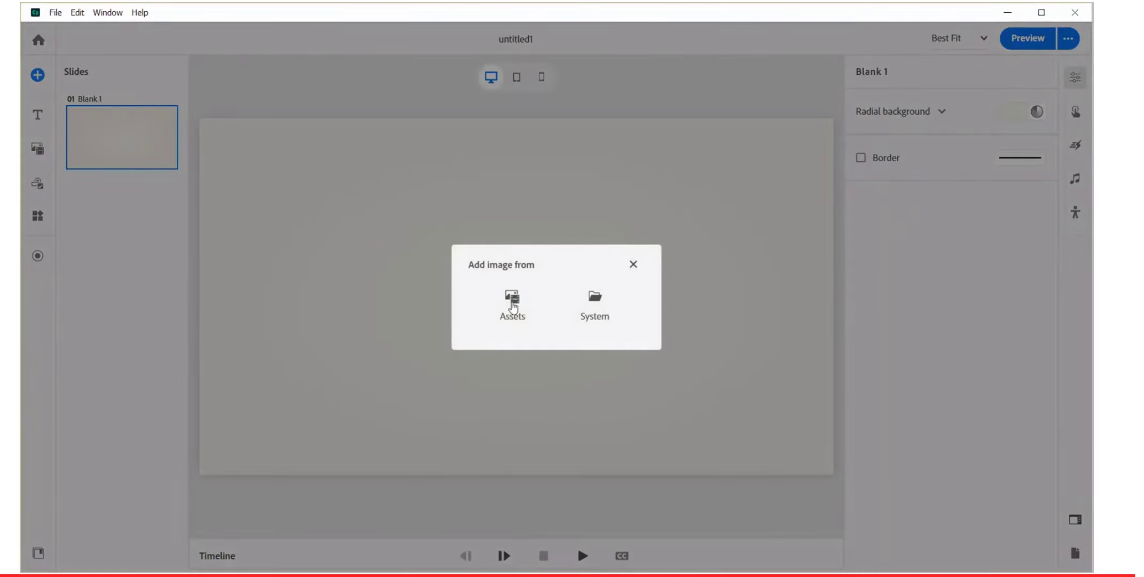
left_click(512, 303)
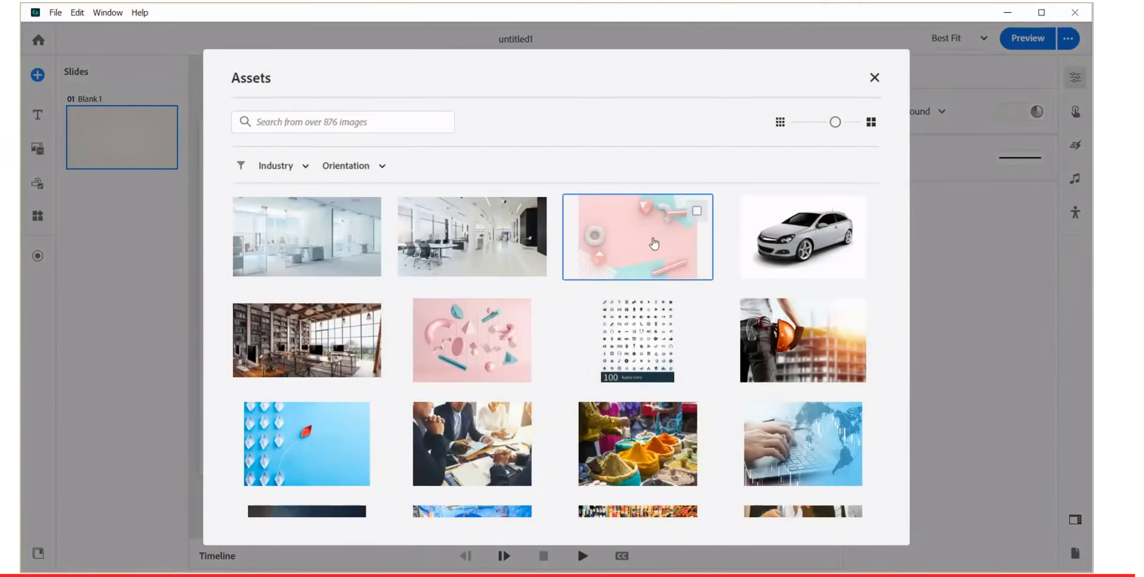
left_click(654, 243)
left_click(842, 513)
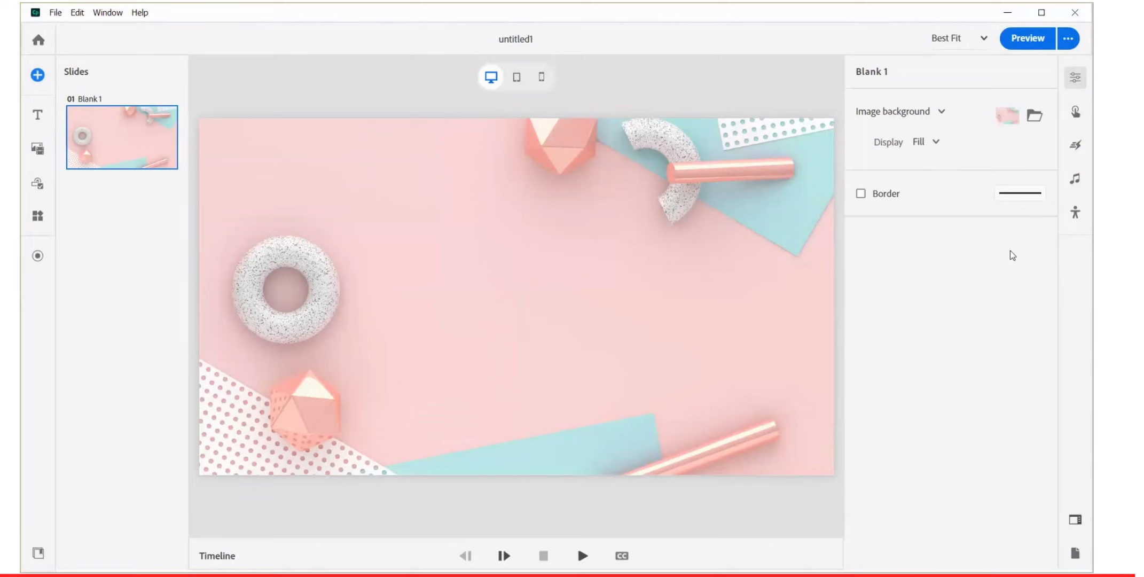
Try Fit, Stretch and Original Size for the background image, ending on Tile
left_click(936, 142)
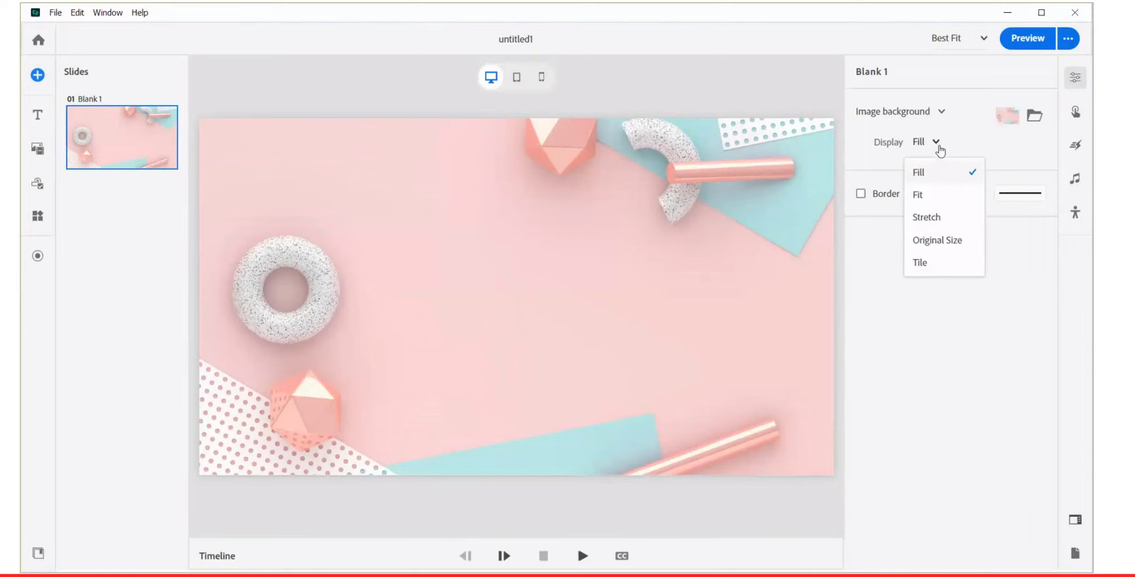
left_click(927, 197)
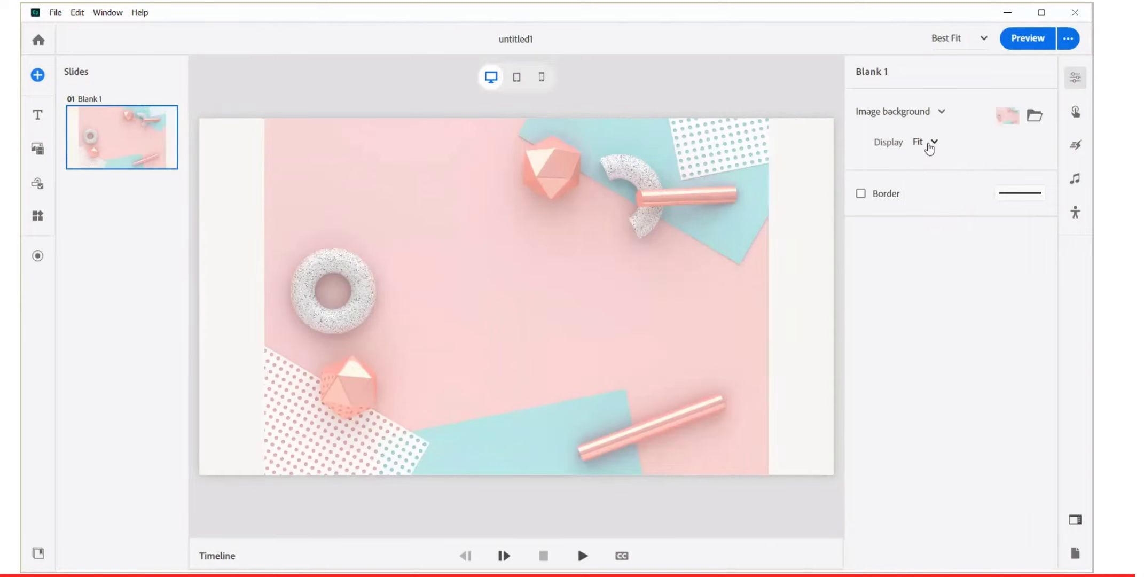
left_click(928, 144)
left_click(921, 216)
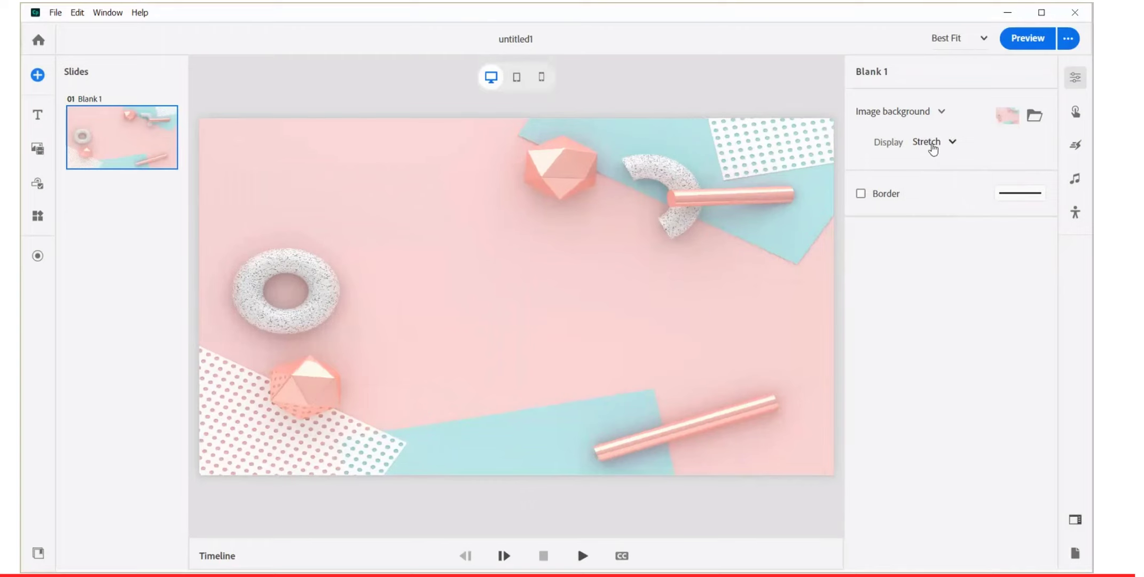
left_click(932, 143)
left_click(937, 239)
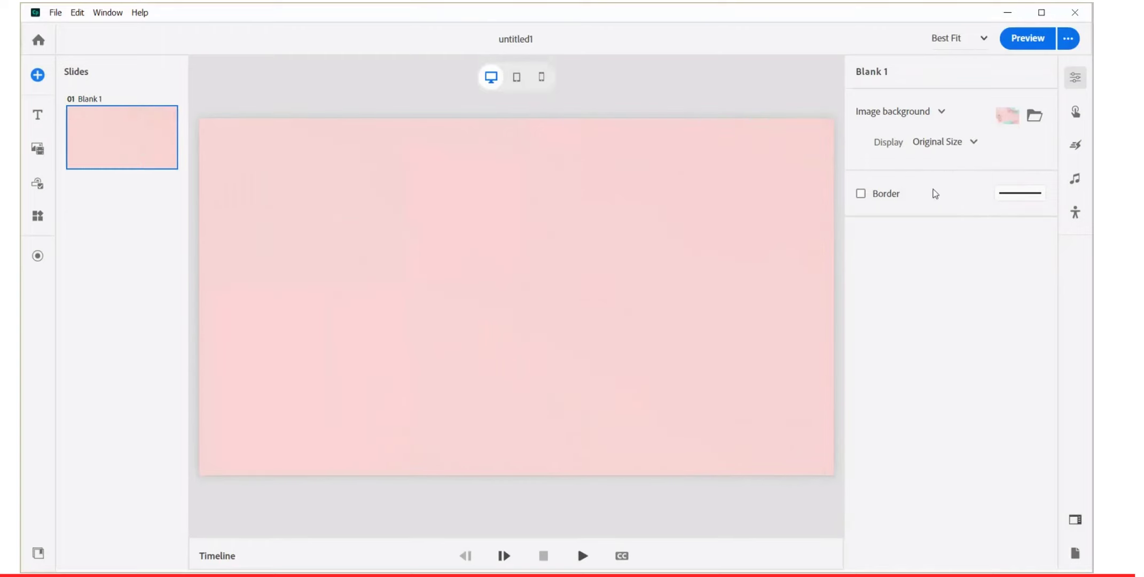
left_click(943, 142)
left_click(921, 263)
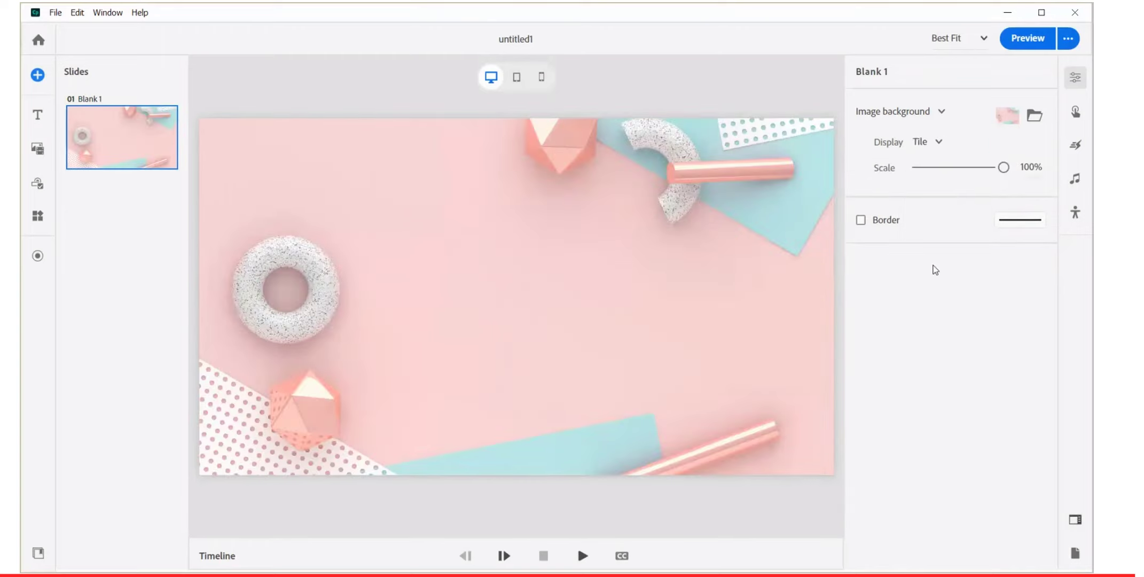
Enable a dashed slide border and set its size to 10 px
left_click(861, 221)
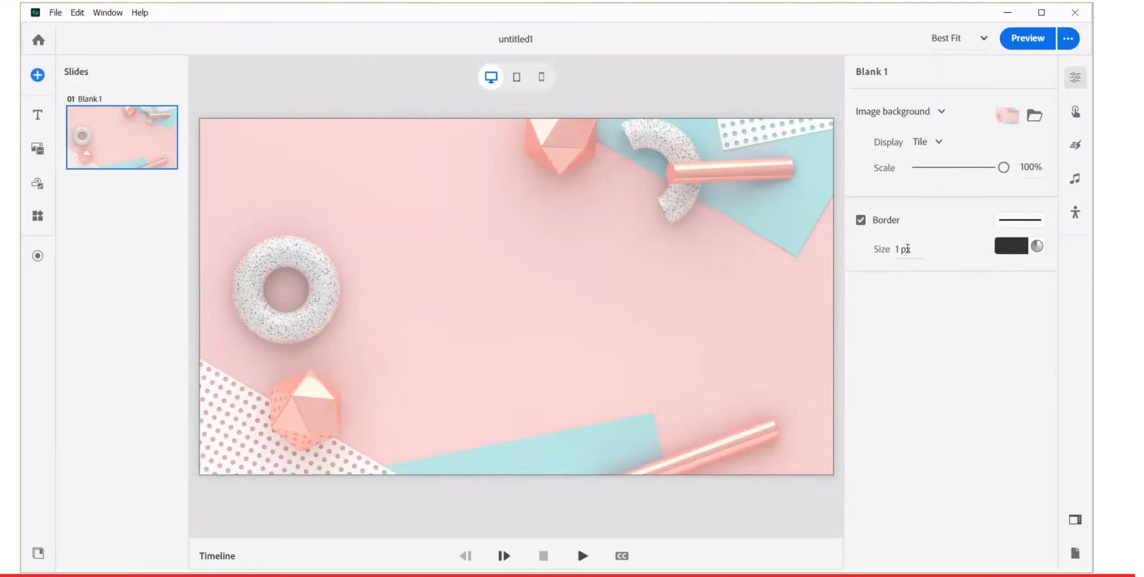
left_click(1020, 220)
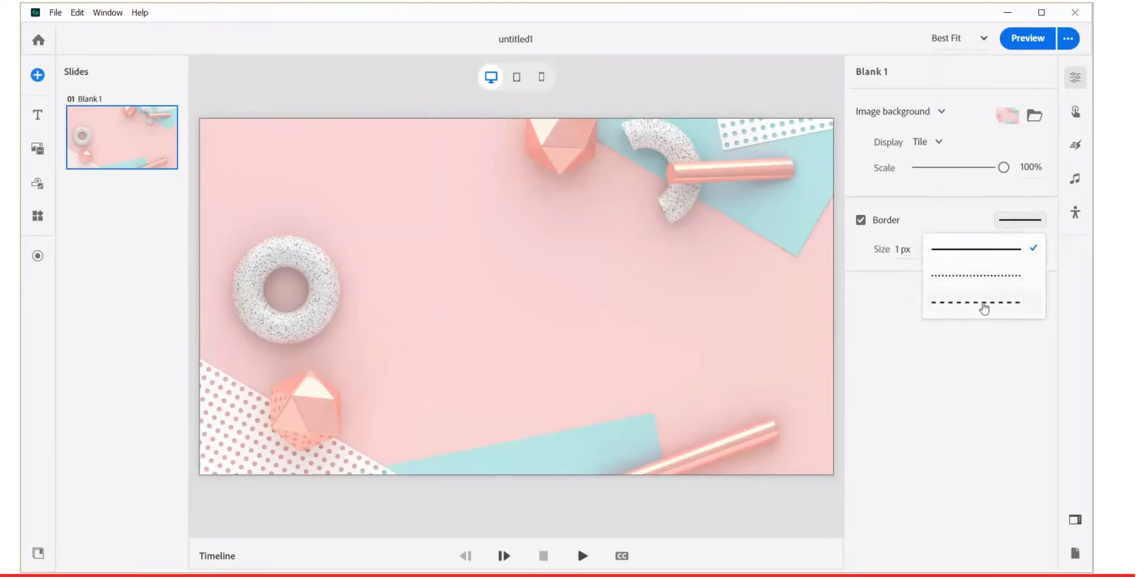
left_click(984, 304)
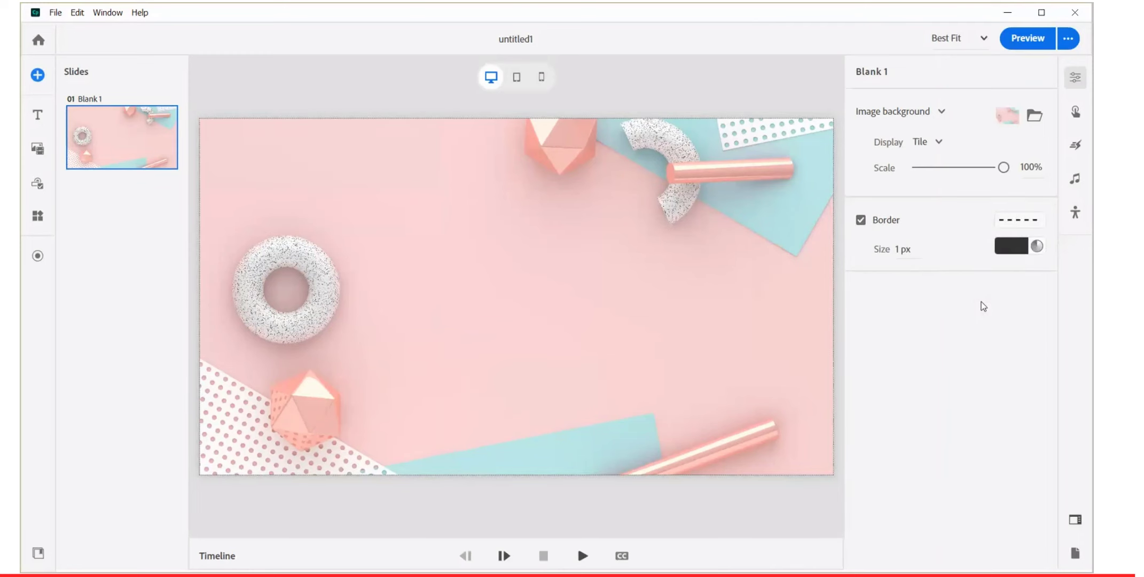
double_click(903, 249)
type("3")
left_click(914, 306)
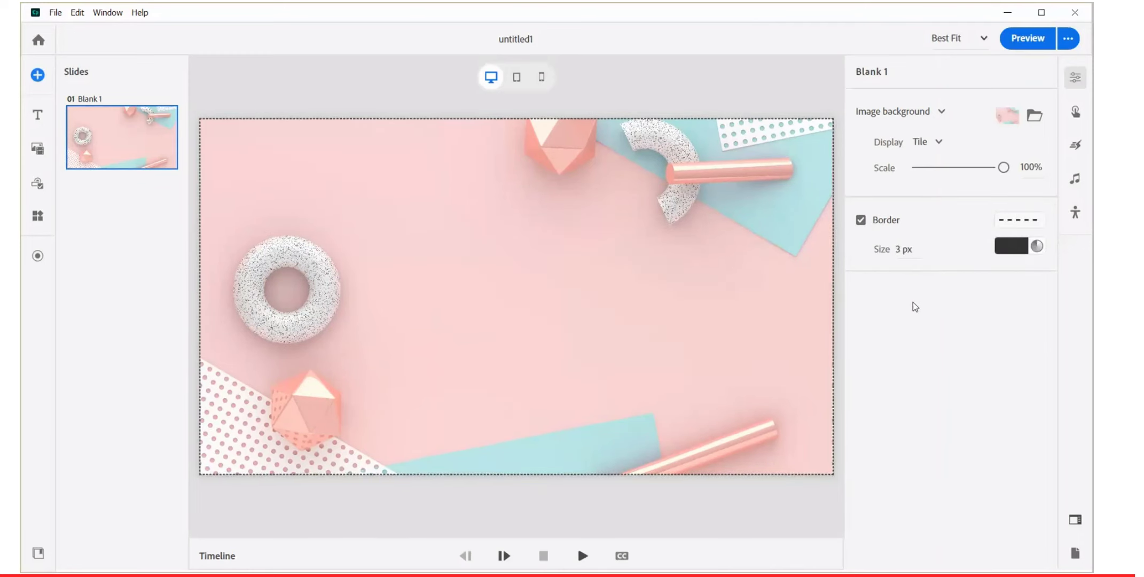
double_click(897, 248)
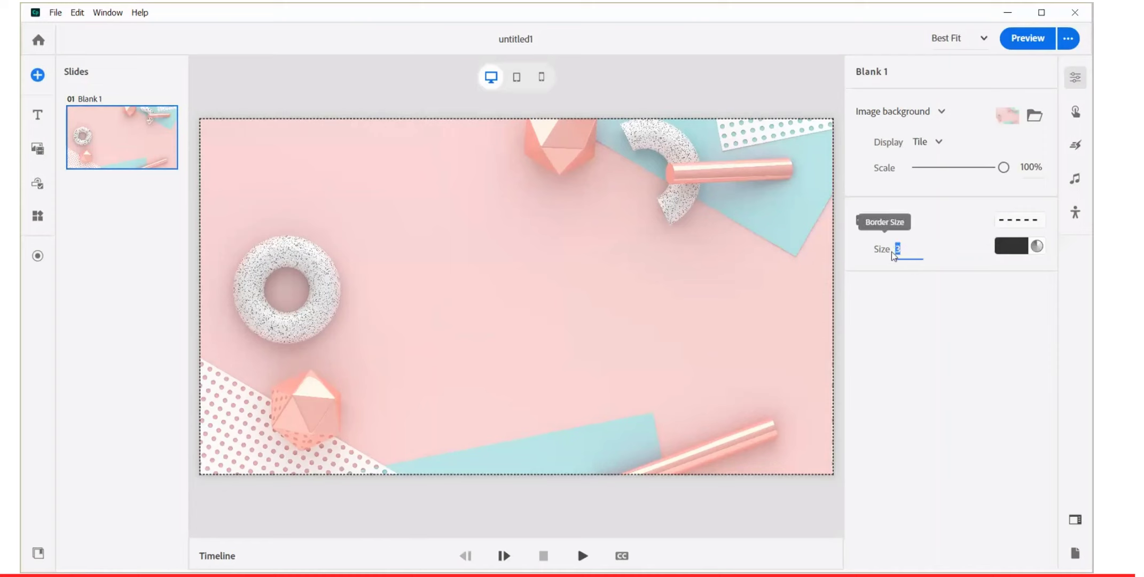
type("10")
type("px")
key("Return")
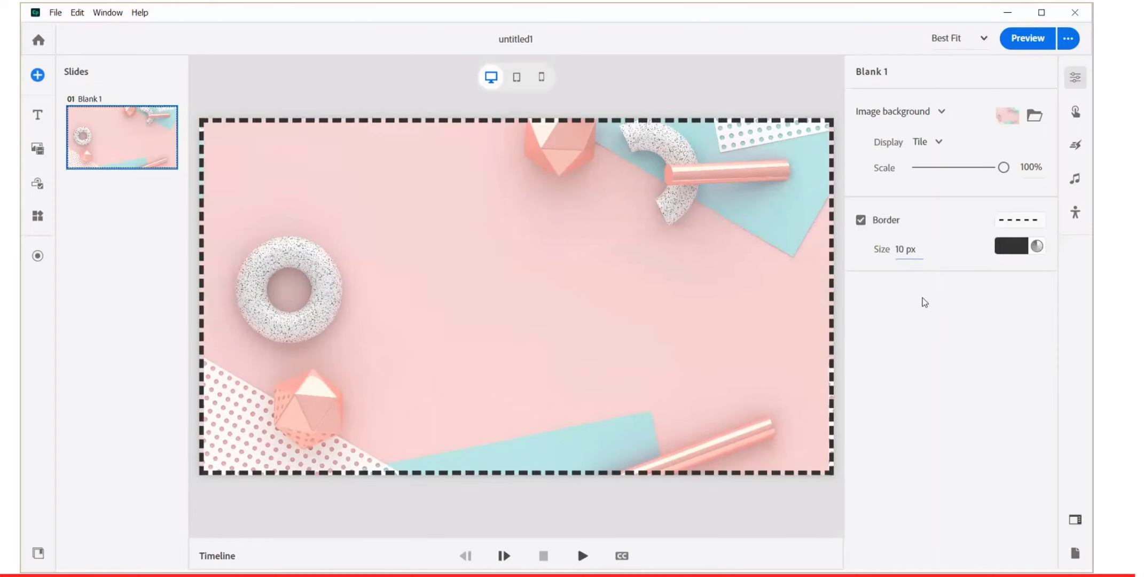
Change the border colour from dark grey to the orange swatch
left_click(1004, 248)
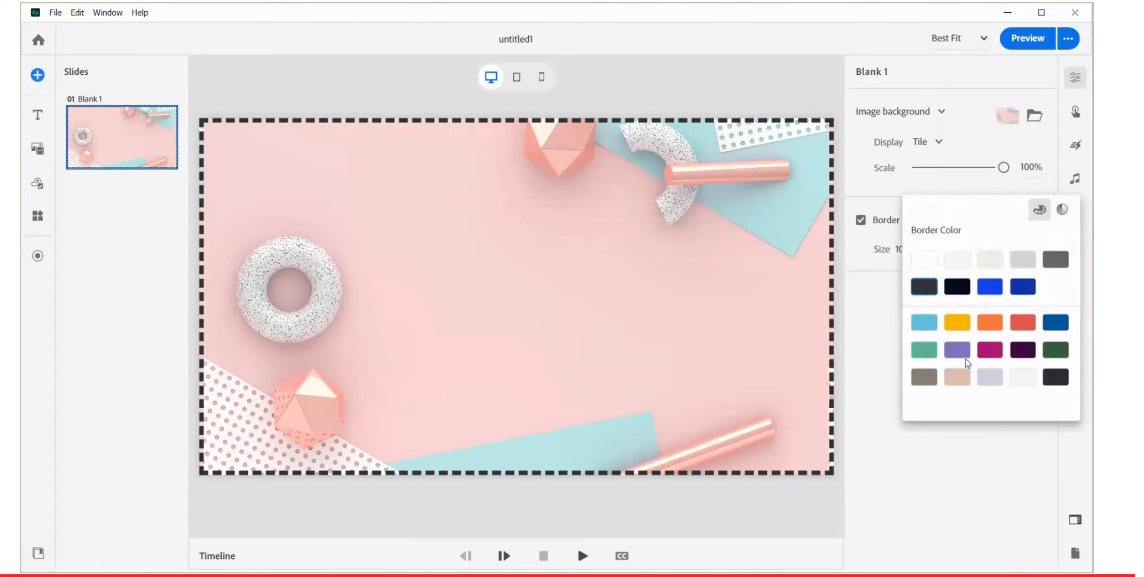
left_click(990, 324)
left_click(879, 312)
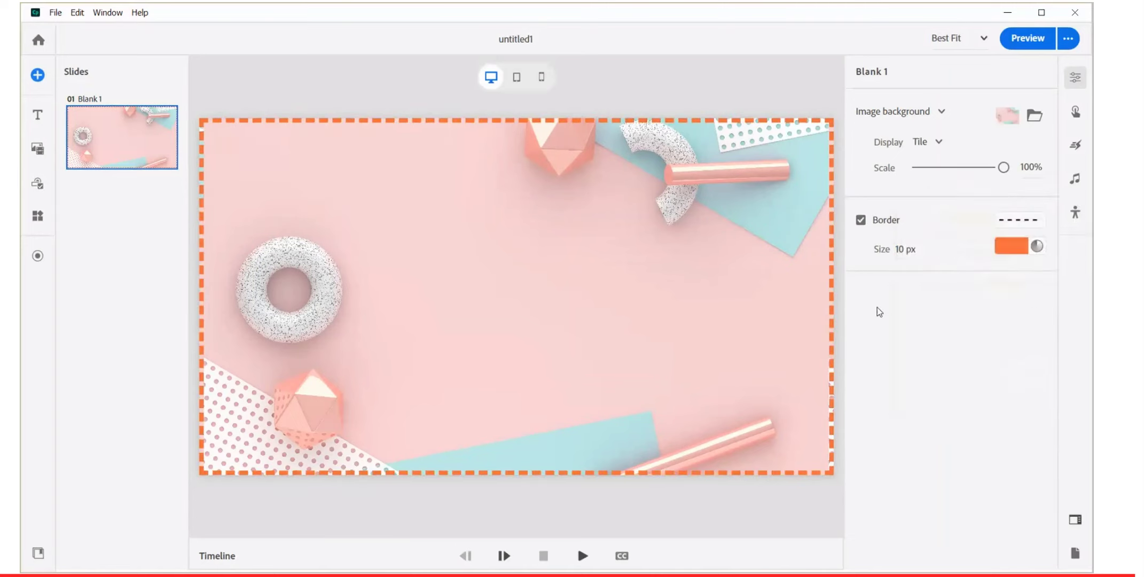